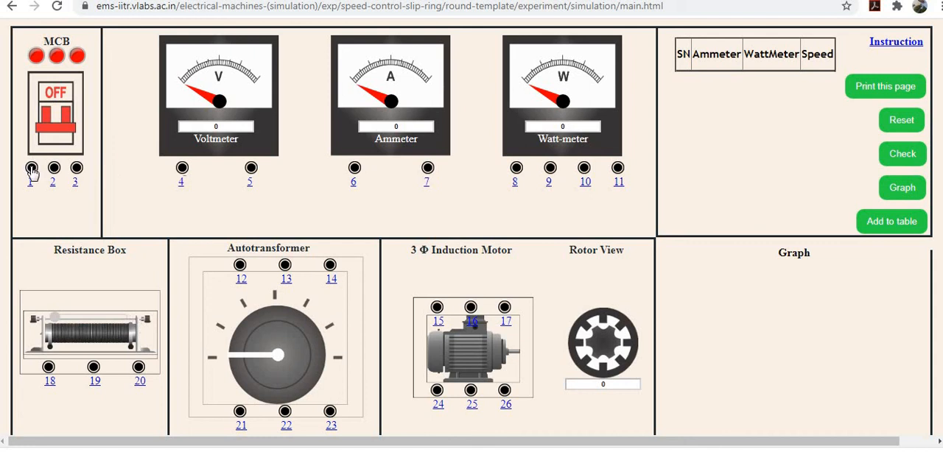
Step: Connect MCB terminals 1, 2 and 3 to autotransformer terminals 21, 22 and 23 respectively
left_click_drag(32, 170, 242, 414)
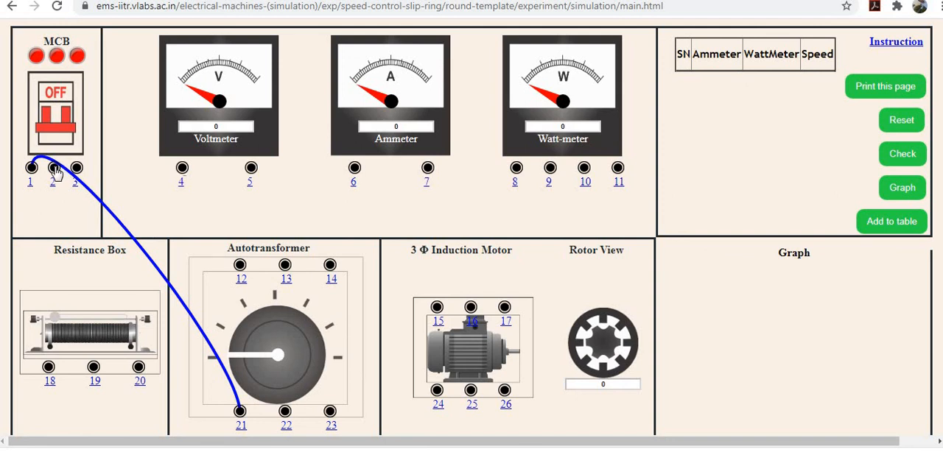
left_click_drag(54, 170, 286, 414)
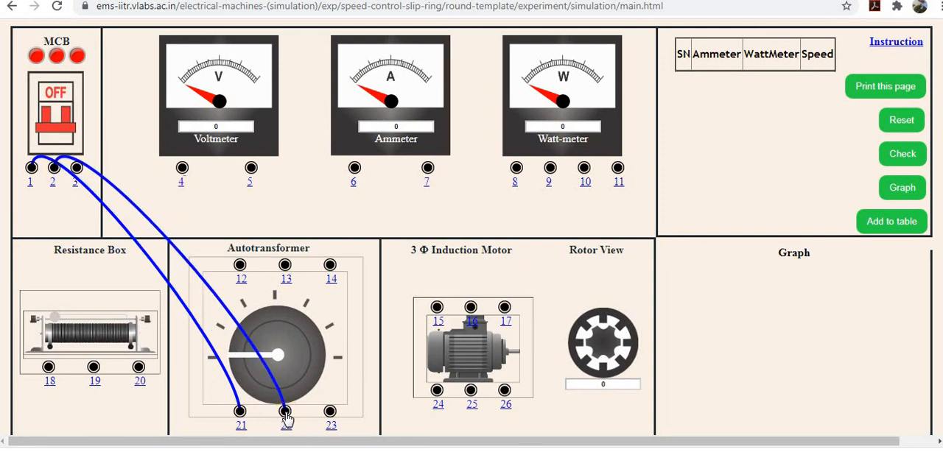
left_click_drag(77, 169, 330, 414)
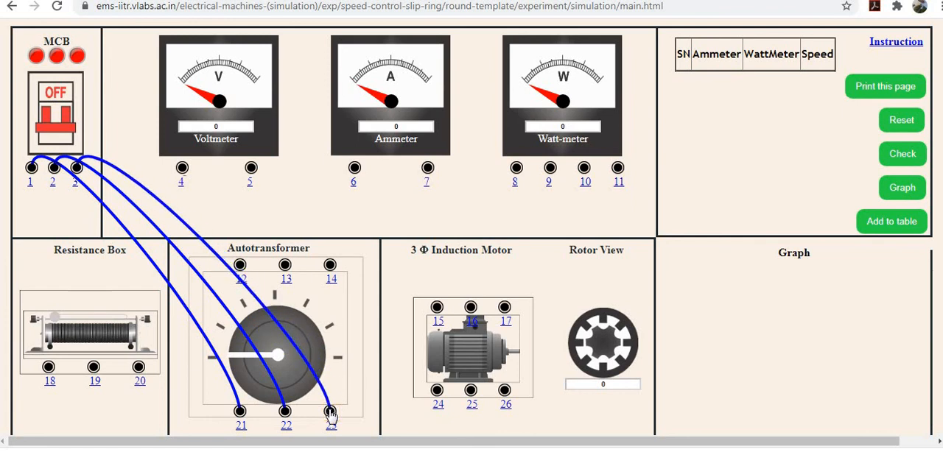
Step: Wire voltmeter terminals 4 and 5 to 12 and 13, ammeter terminals 6 and 7 to 12 and 8, and wattmeter terminal 9 to motor terminal 15
left_click_drag(182, 168, 239, 266)
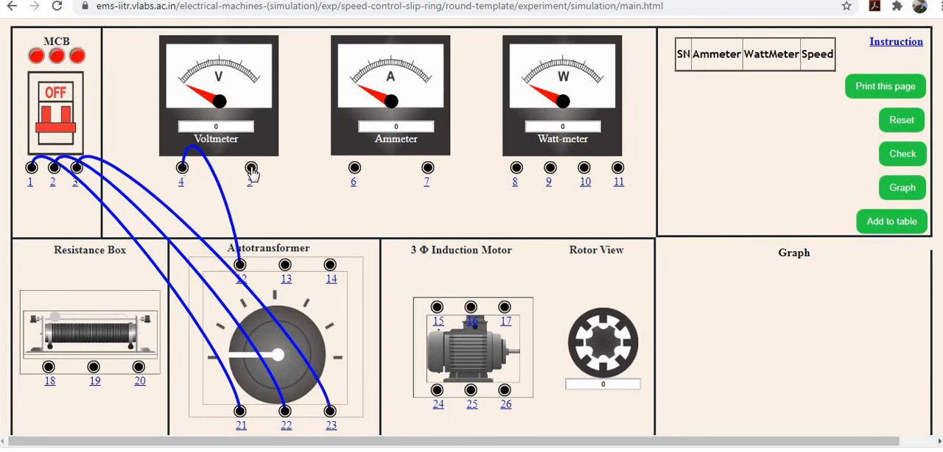
left_click_drag(251, 171, 355, 167)
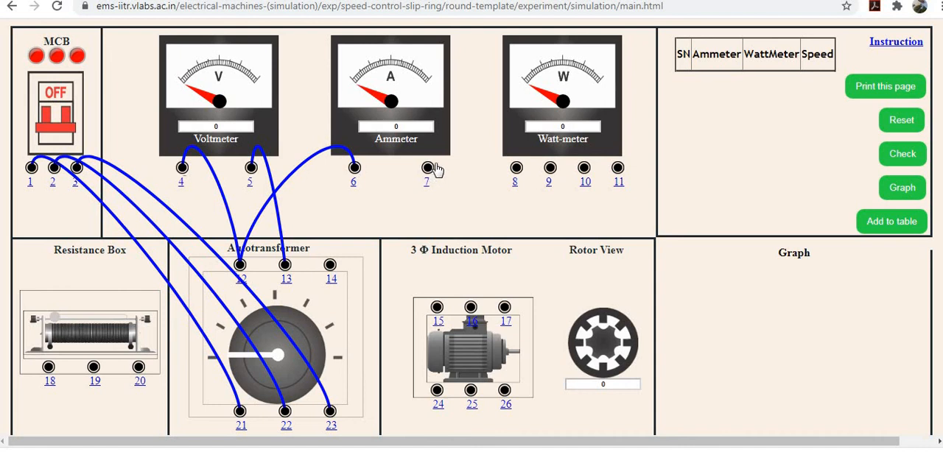
left_click_drag(431, 168, 438, 307)
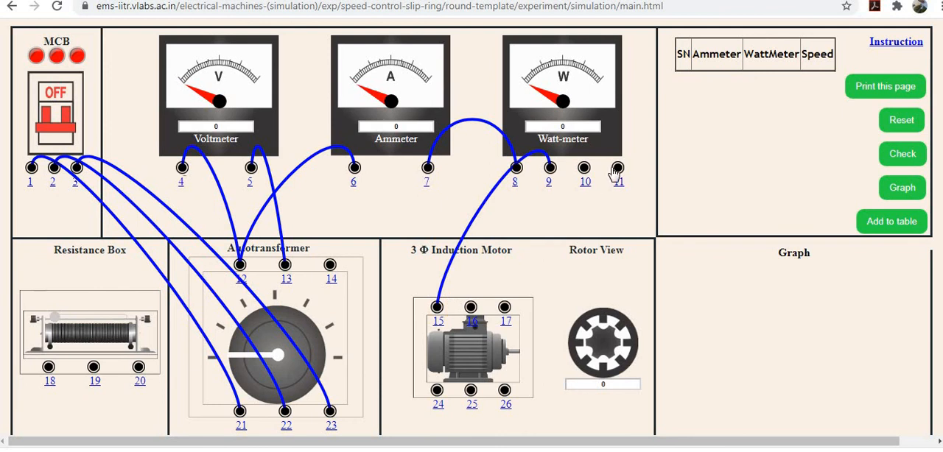
Step: Connect wattmeter terminals 11 and 10 to 17 and 12, and motor terminals 16 and 17 to autotransformer terminals 13 and 14
left_click_drag(616, 169, 504, 307)
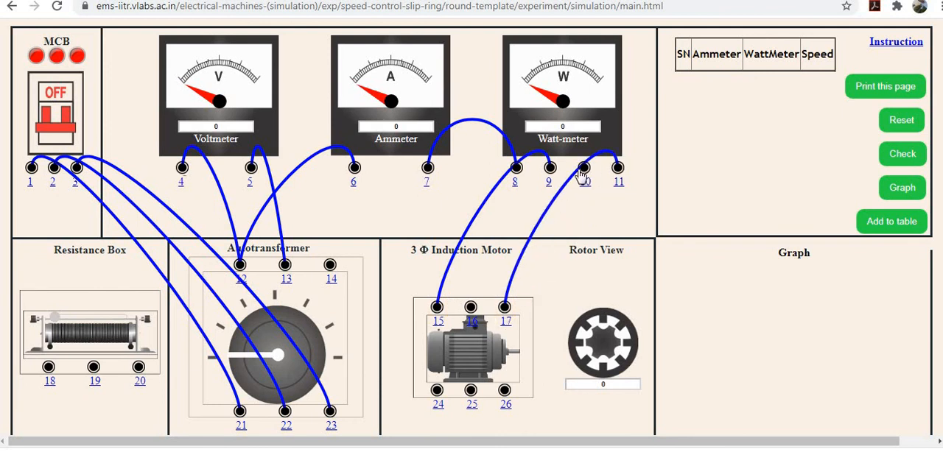
left_click_drag(583, 169, 242, 267)
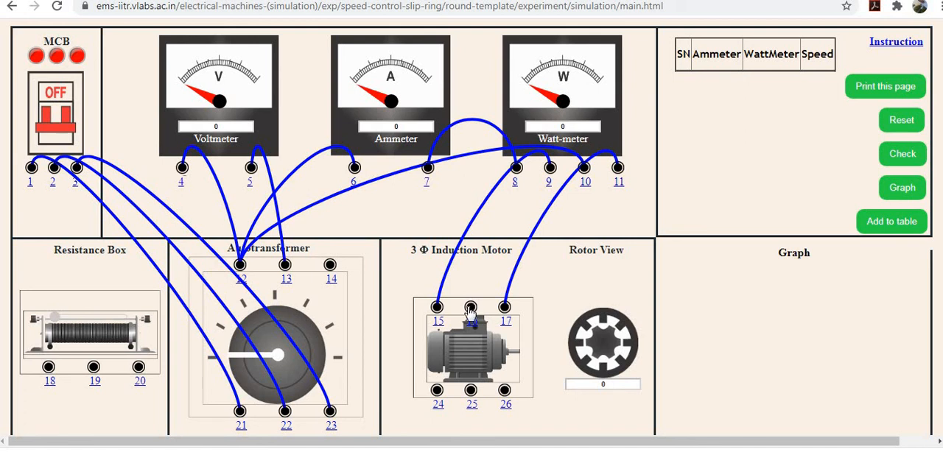
left_click_drag(470, 309, 285, 267)
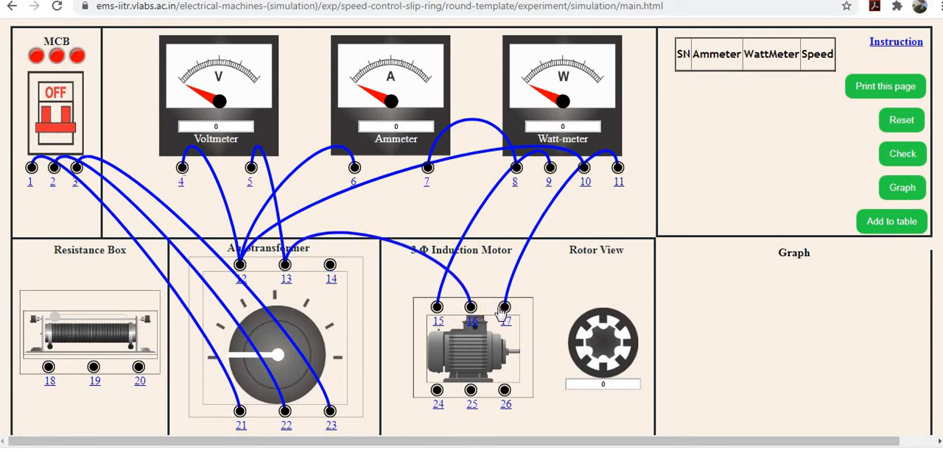
left_click_drag(504, 308, 330, 267)
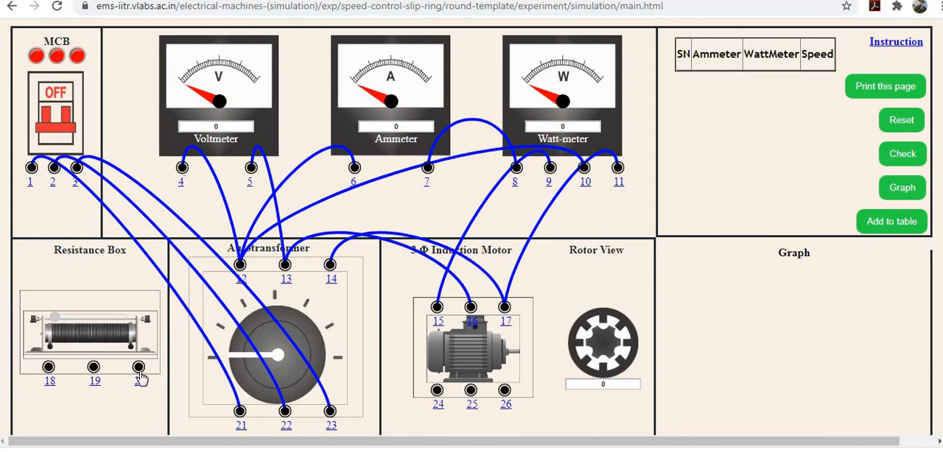
Step: Connect resistance box terminals 20, 18 and 19 to motor terminals 26, 24 and 25 respectively
left_click_drag(138, 369, 293, 409)
left_click_drag(377, 414, 505, 400)
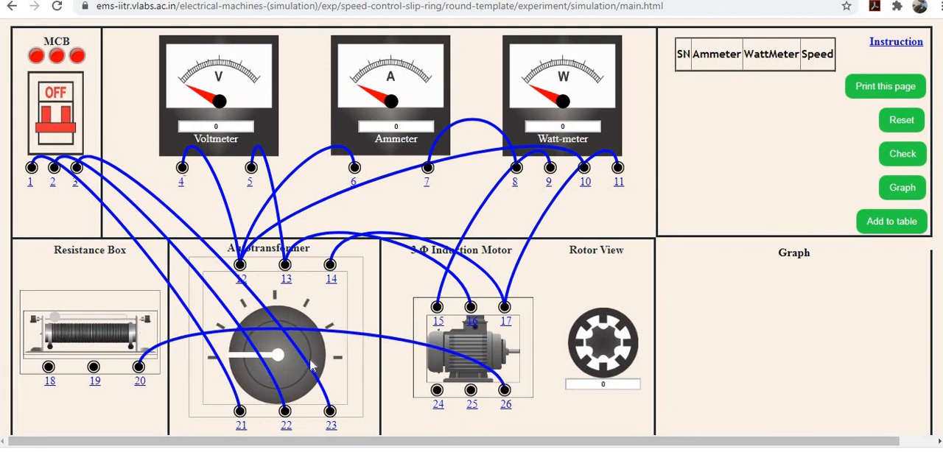
left_click_drag(49, 367, 439, 395)
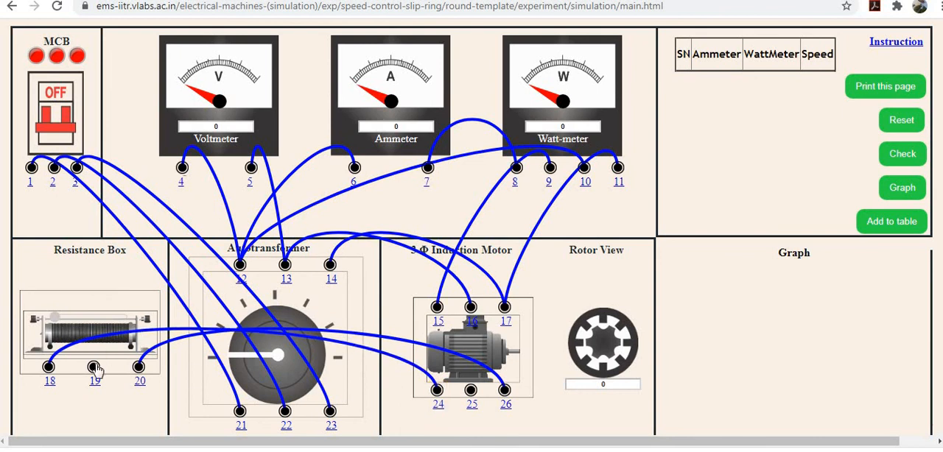
left_click_drag(93, 367, 472, 392)
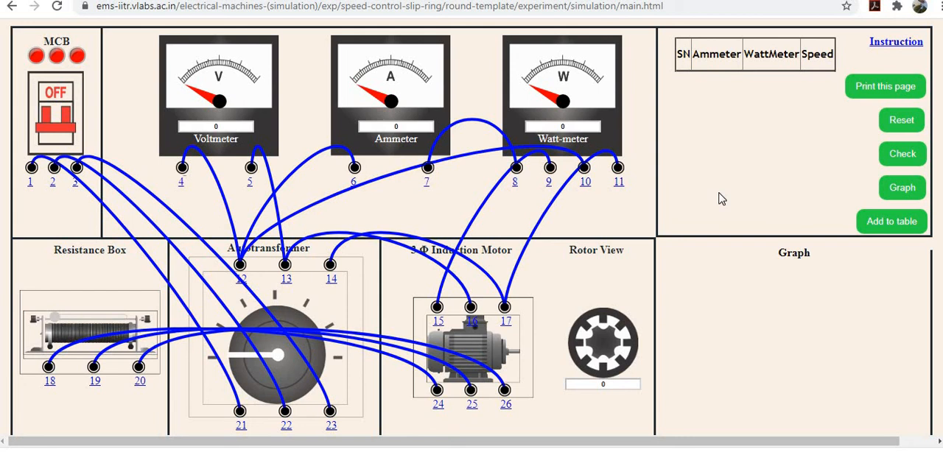
Step: Check the circuit connections, dismiss the alert and switch the MCB on
left_click(895, 158)
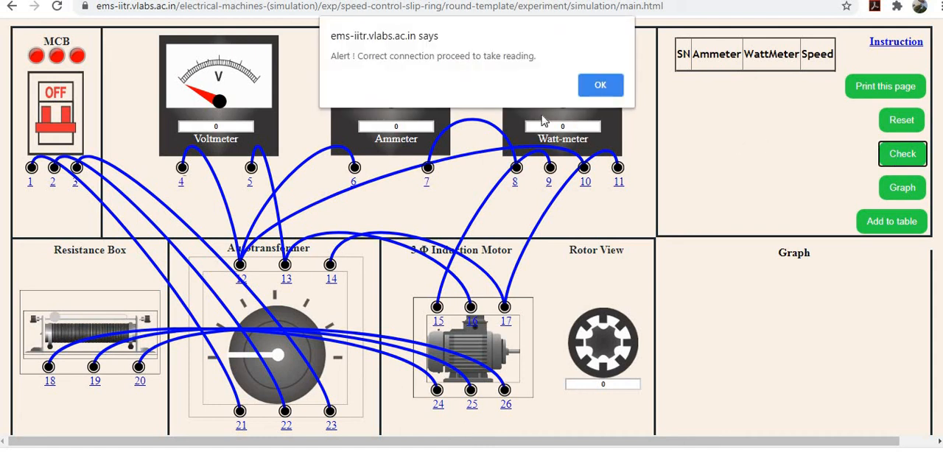
left_click(603, 87)
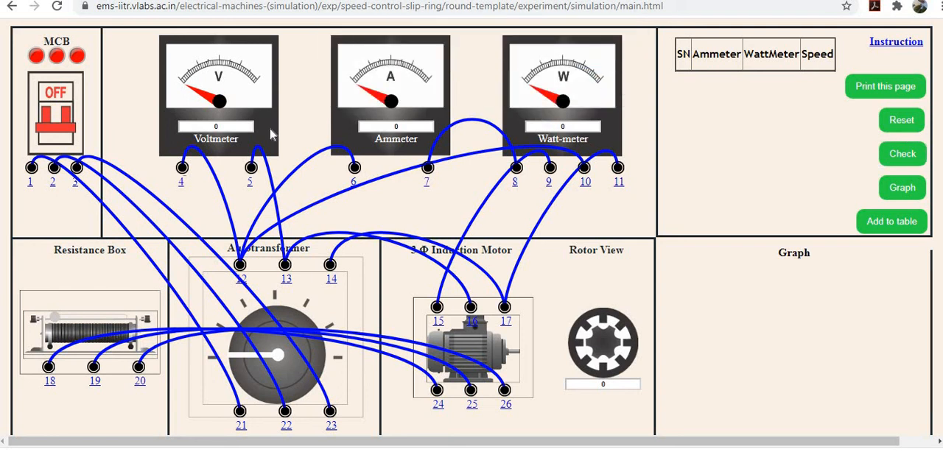
left_click(67, 134)
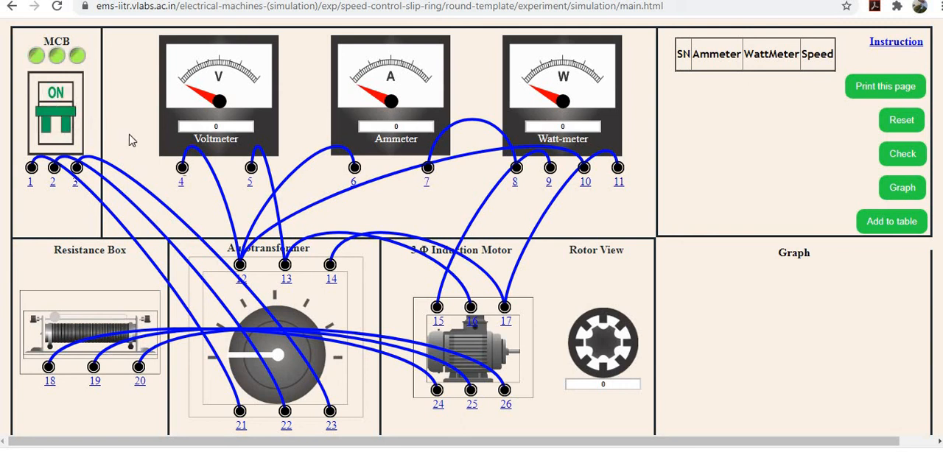
Step: Raise the autotransformer output to 400 V, set the resistance box to 1 and add the reading to the table
left_click(239, 358)
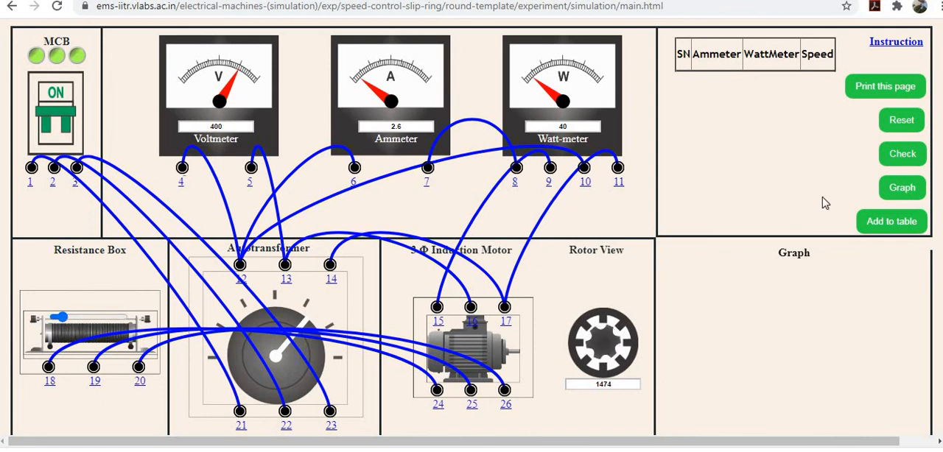
left_click(890, 227)
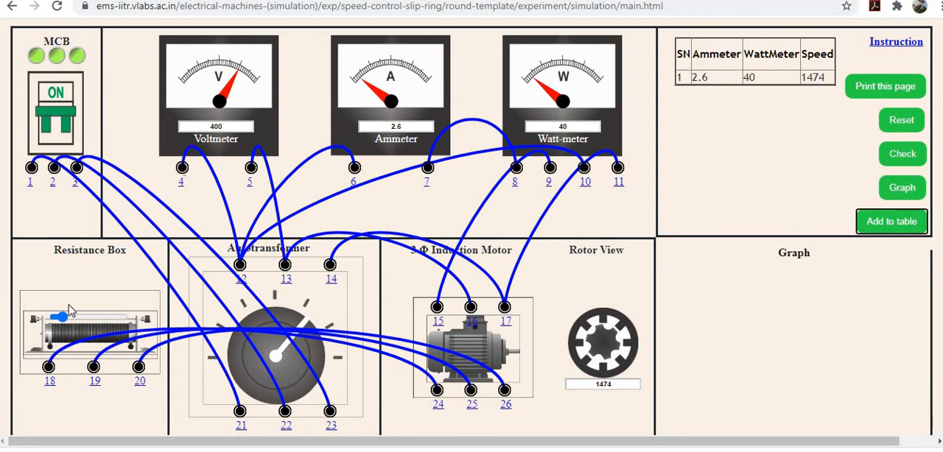
Step: Increase the rotor resistance to 2 and 3, adding a reading to the table at each setting
left_click(62, 320)
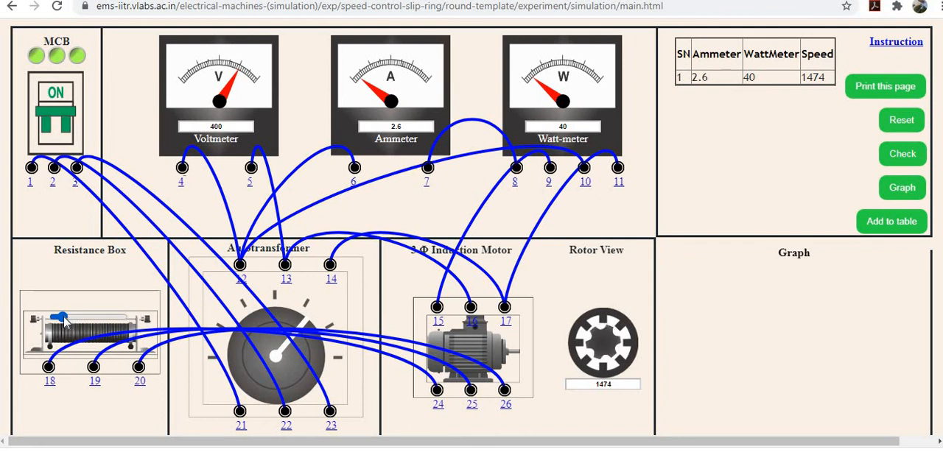
left_click_drag(64, 318, 71, 318)
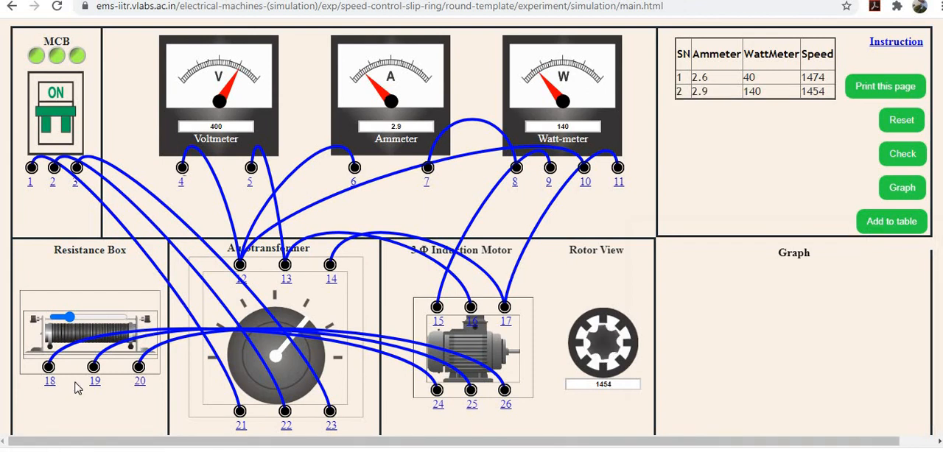
left_click_drag(71, 322, 79, 322)
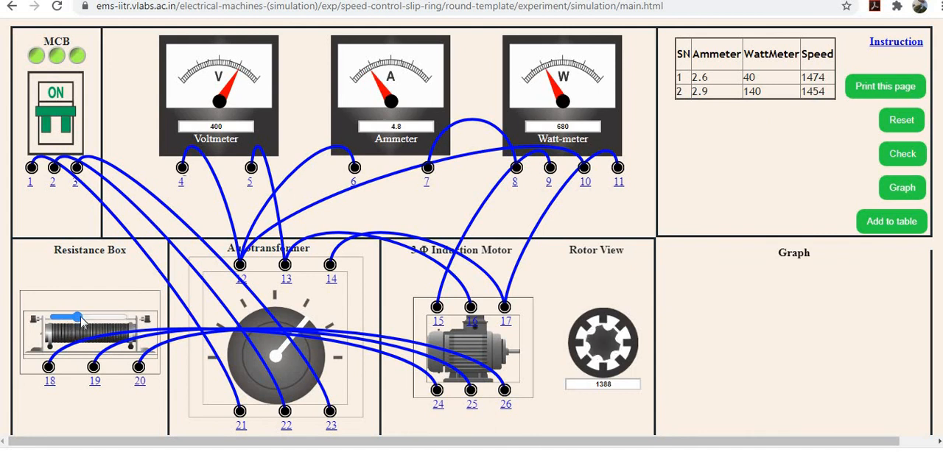
left_click(892, 224)
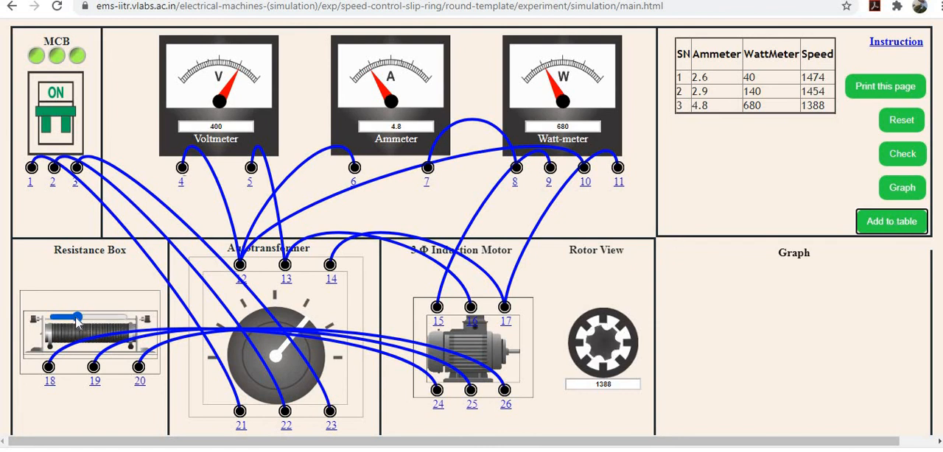
Step: Increase the rotor resistance to 5 and 6, recording the meter readings in the table each time
left_click_drag(78, 322, 92, 319)
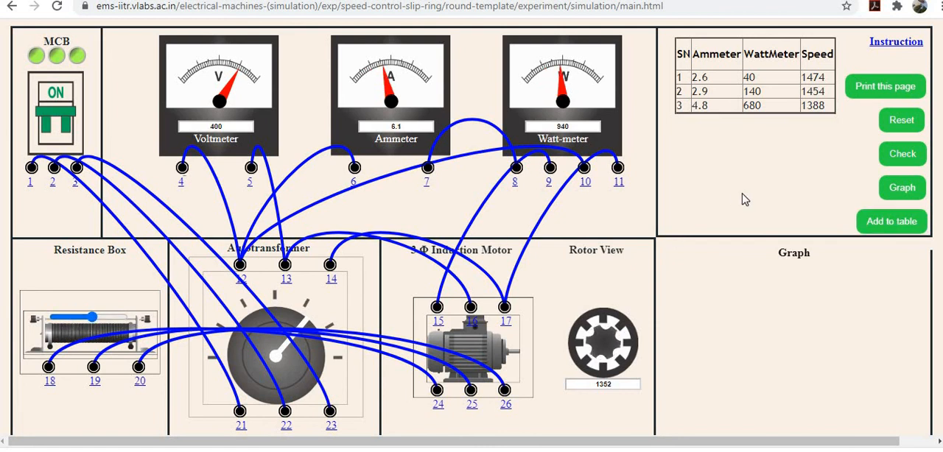
left_click(872, 227)
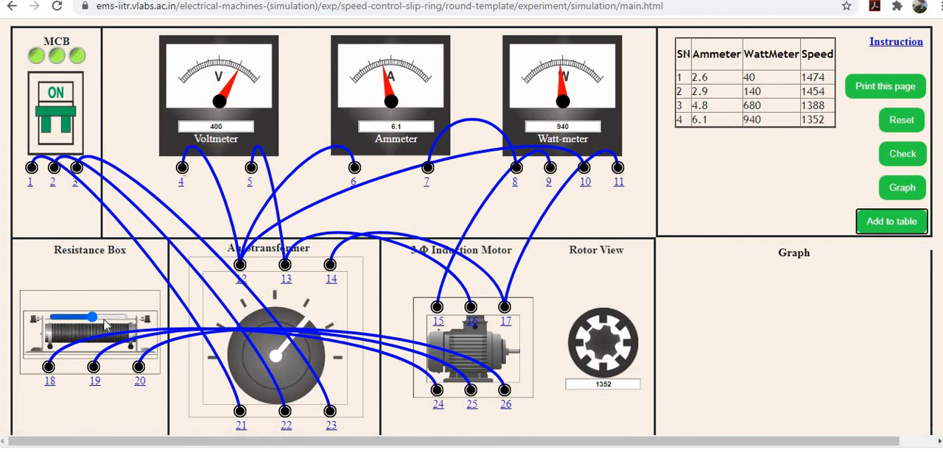
left_click_drag(94, 319, 104, 318)
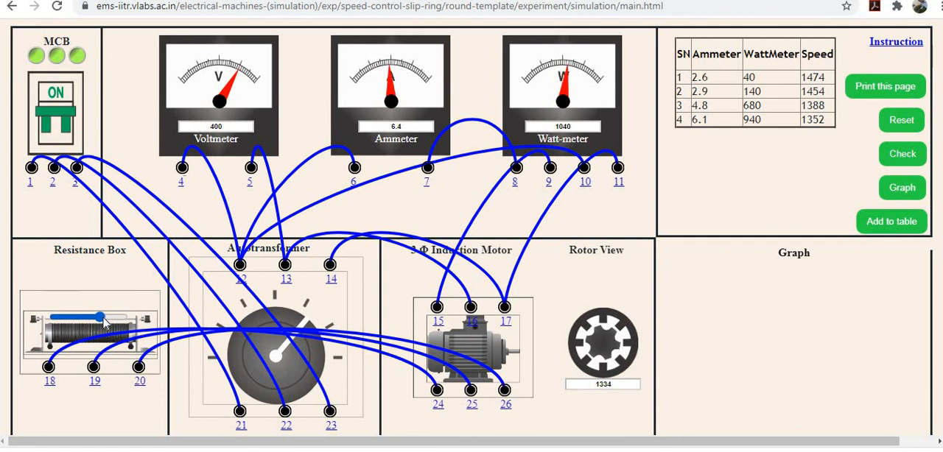
left_click(875, 222)
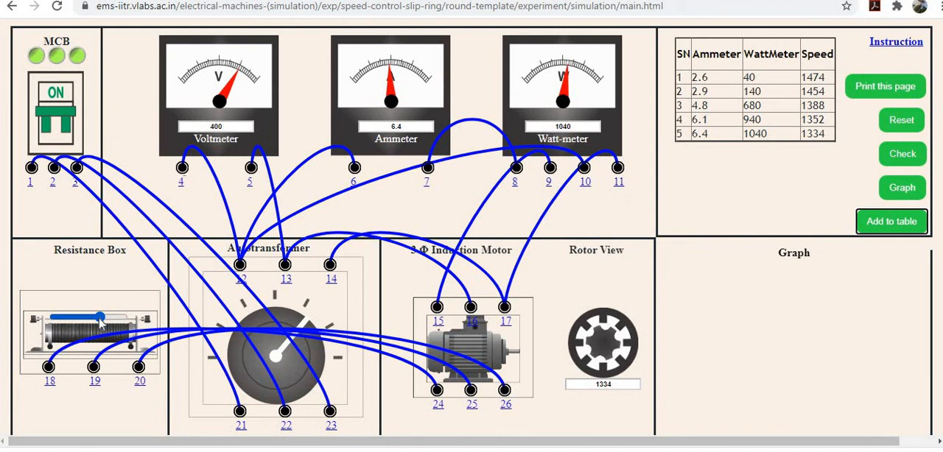
Step: Increase the rotor resistance to 8 and 9, adding the reading to the table at each value
left_click_drag(101, 318, 116, 319)
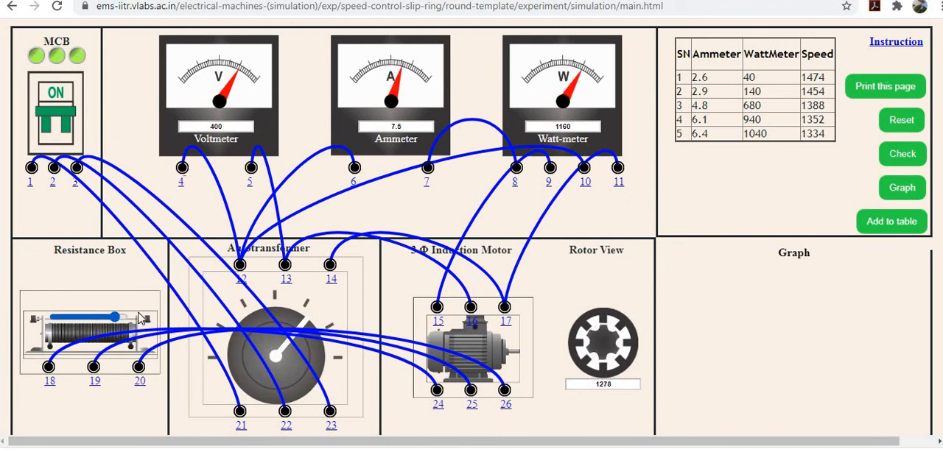
left_click(883, 225)
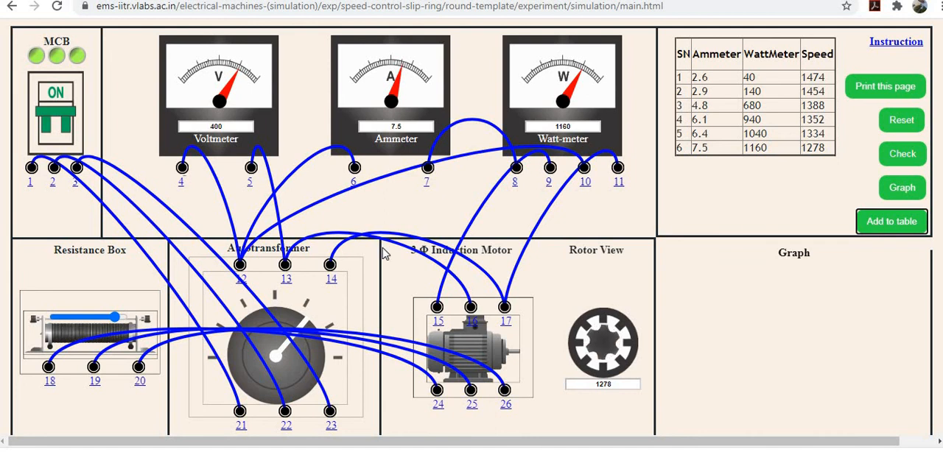
left_click_drag(115, 318, 123, 318)
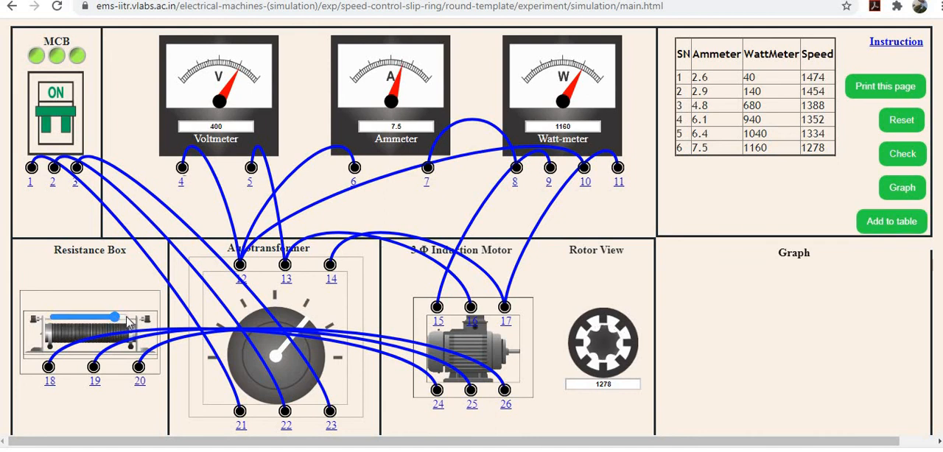
left_click(883, 230)
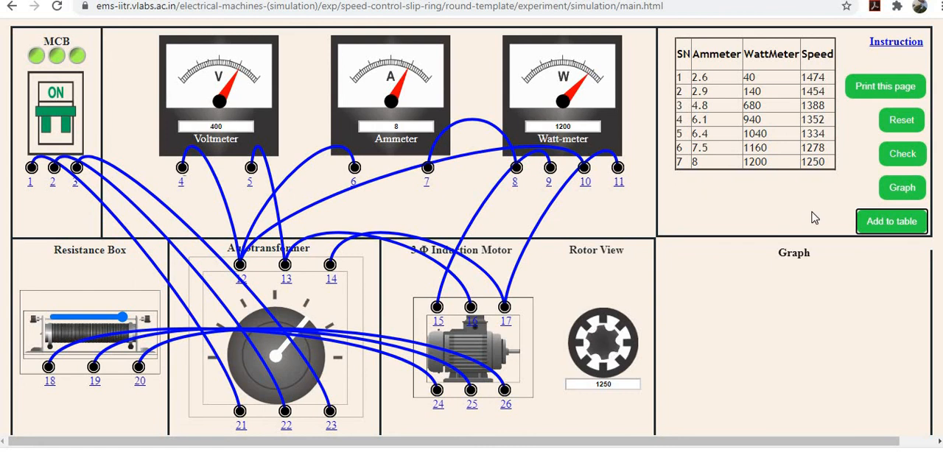
Step: Plot the resistance versus speed graph from the table and inspect its data points
left_click(895, 193)
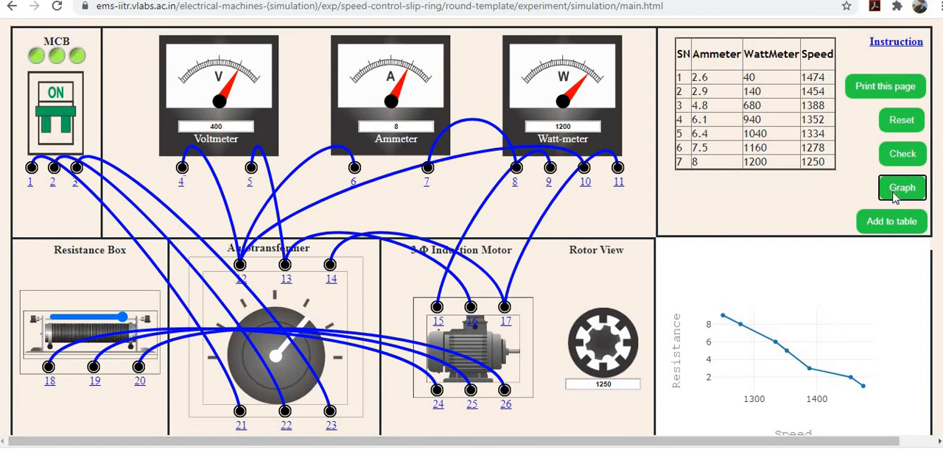
mouse_move(767, 264)
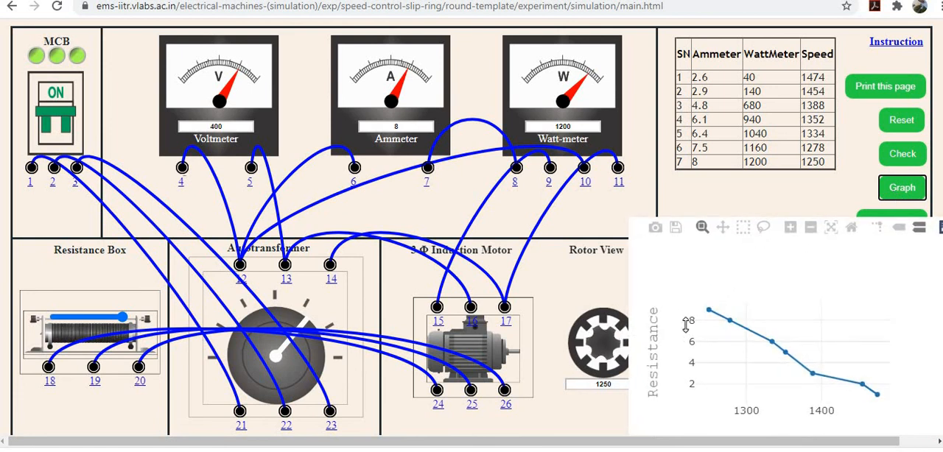
mouse_move(697, 317)
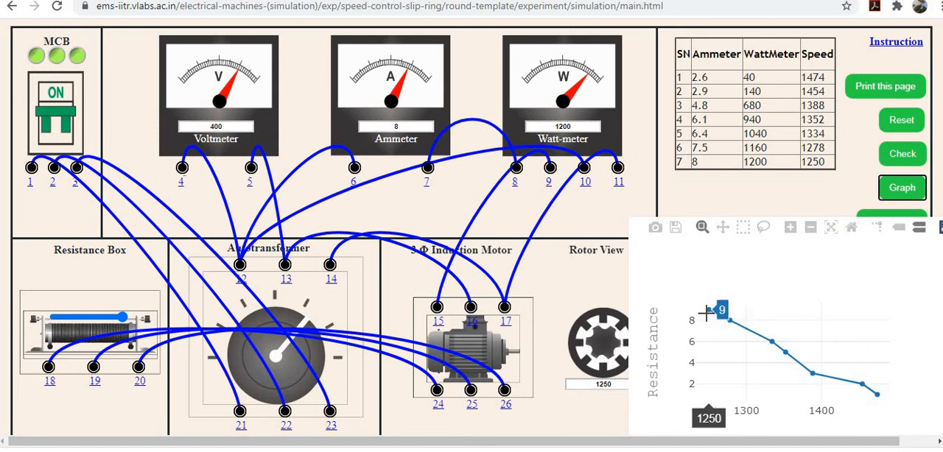
mouse_move(755, 335)
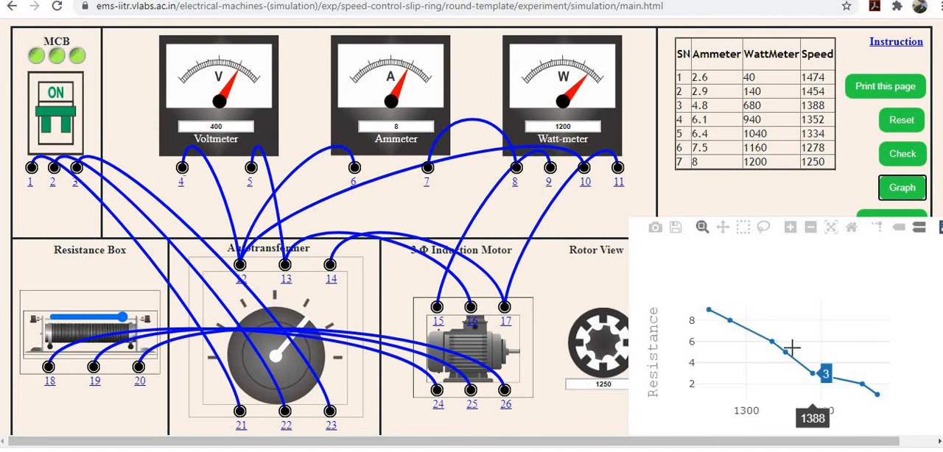